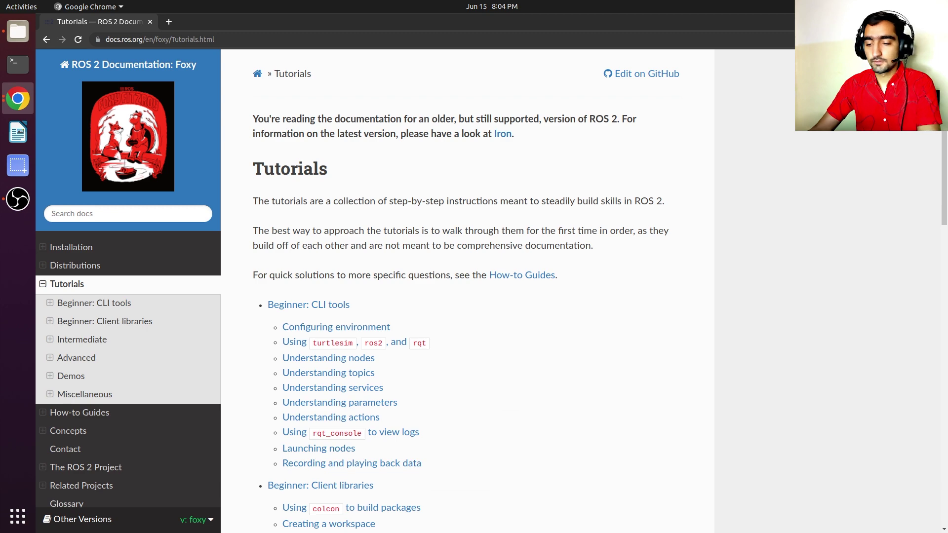
pyautogui.scroll(-2, 425, 230)
# Open a new terminal window from the Ubuntu dock beside the ROS 2 Foxy tutorials
pyautogui.click(18, 66)
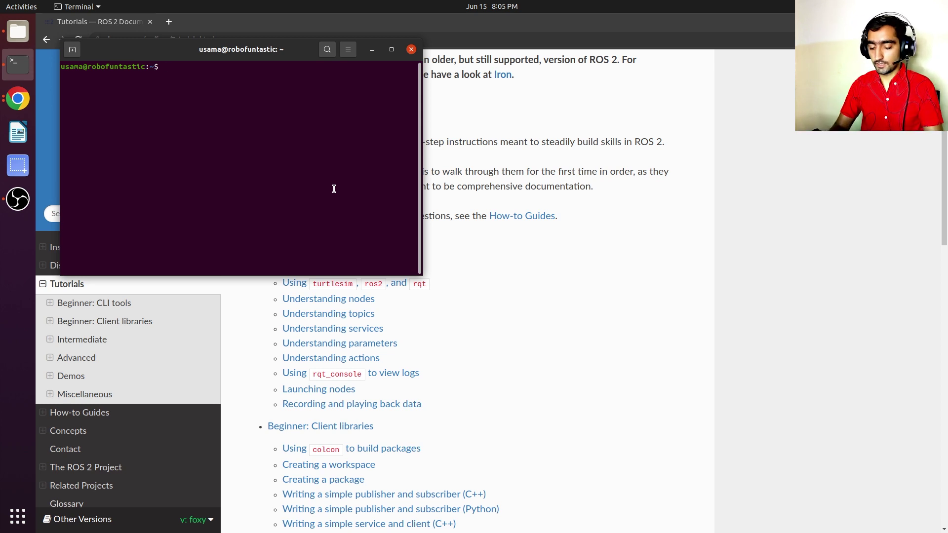
pyautogui.write('ros2 topic list')
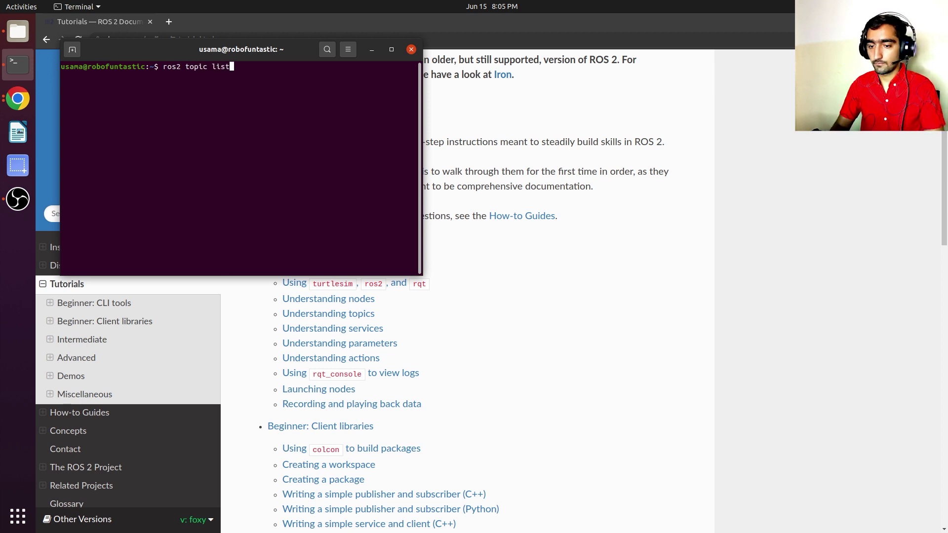
# Run ros2 topic list in the unsourced shell, getting 'command not found'
pyautogui.press('Return')
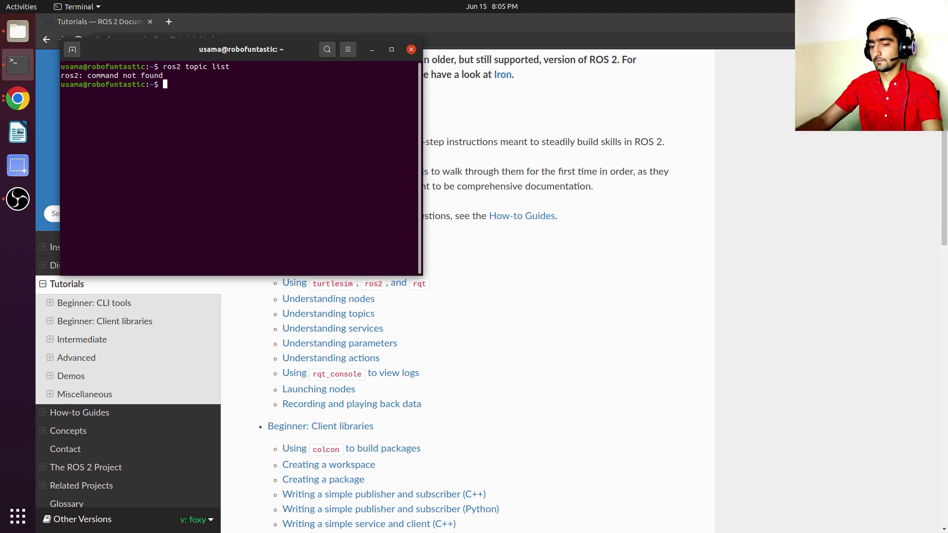
pyautogui.write('source /opt/d')
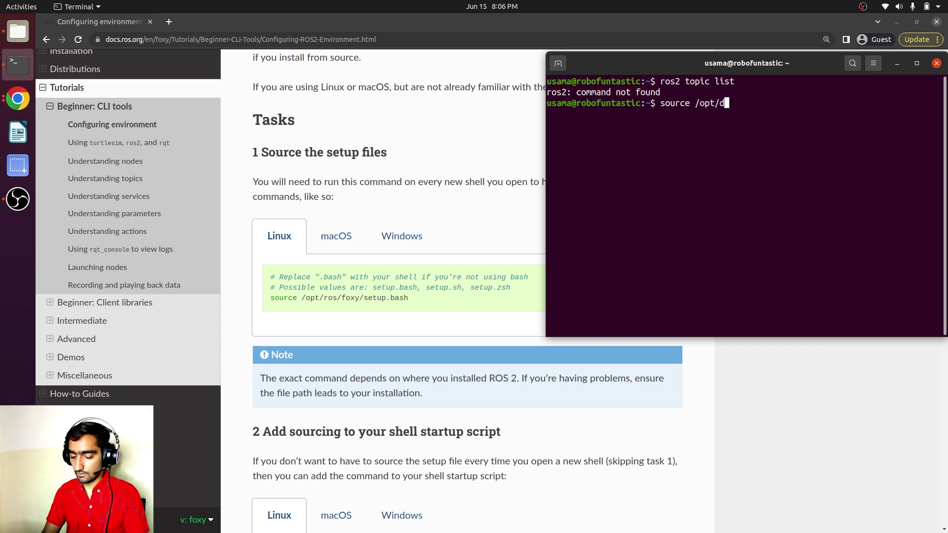
# Source /opt/ros/foxy/setup.bash and rerun ros2 topic list, showing /parameter_events and /rosout
pyautogui.press('BackSpace')
pyautogui.write('ros/')
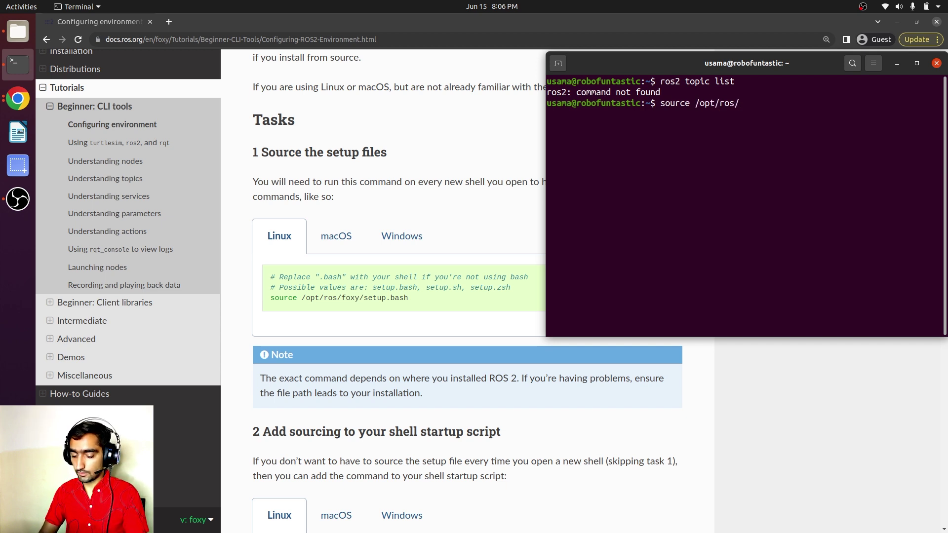
pyautogui.write('foxy/')
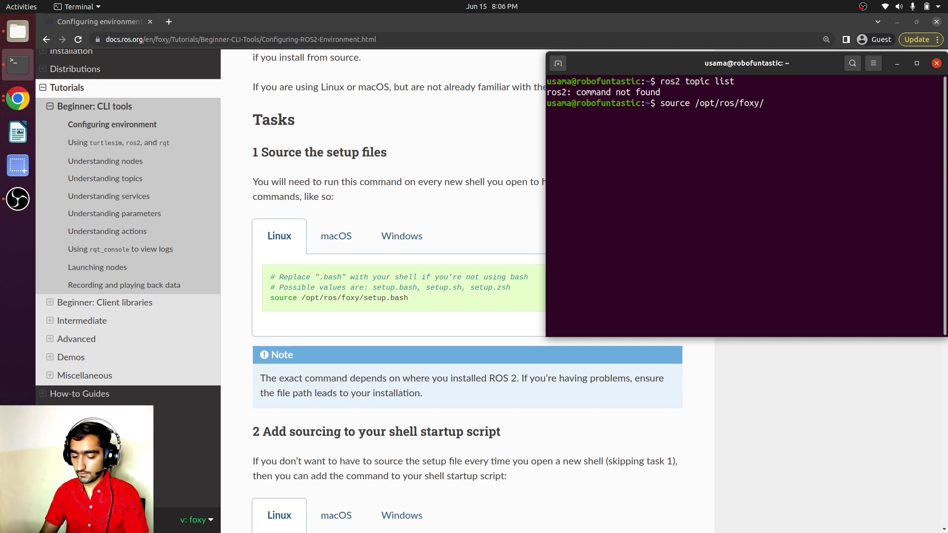
pyautogui.write('s')
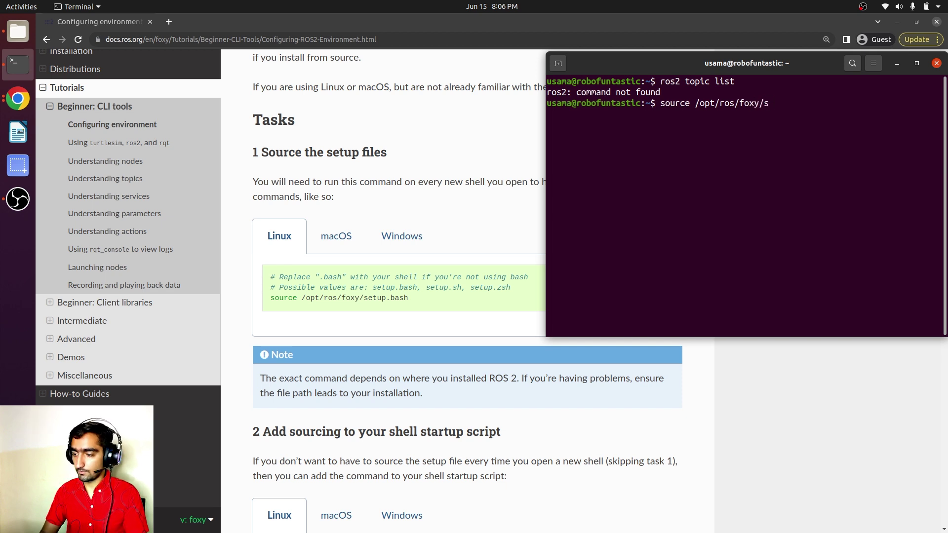
pyautogui.write('etup.bash')
pyautogui.press('Return')
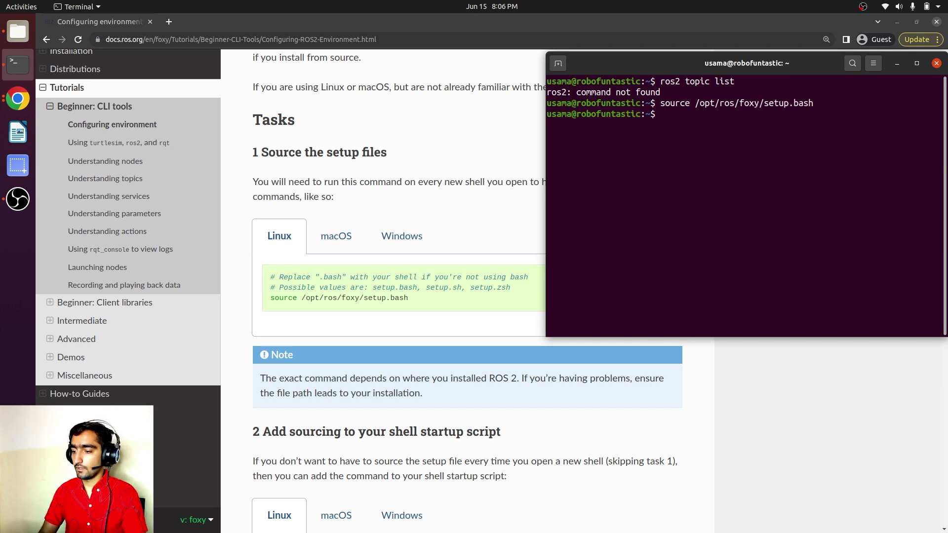
pyautogui.press('Up')
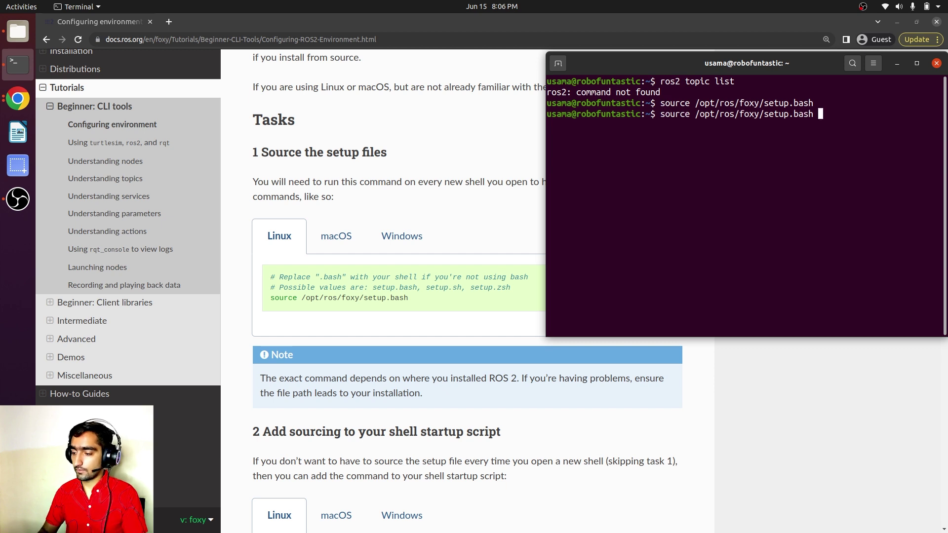
pyautogui.press('Up')
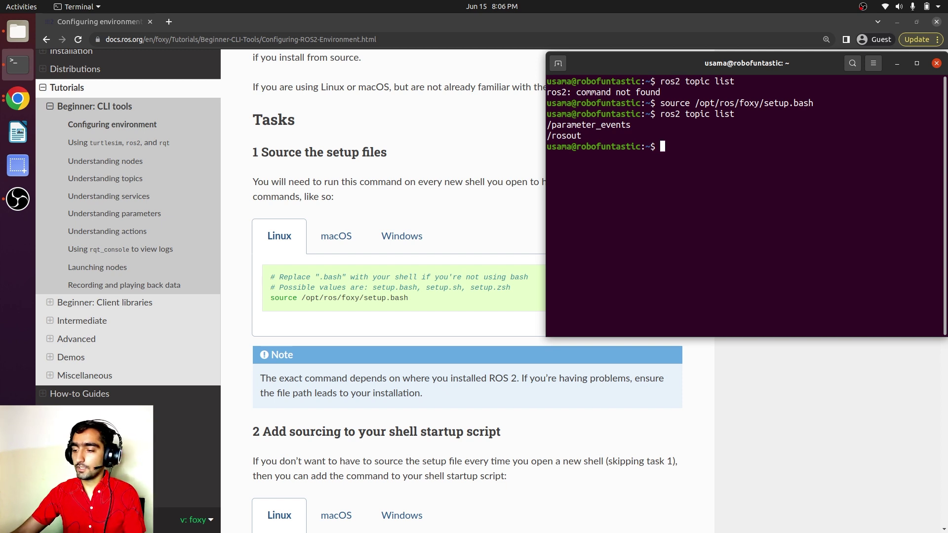
# Open a second terminal tab with a fresh, unsourced shell
pyautogui.click(559, 64)
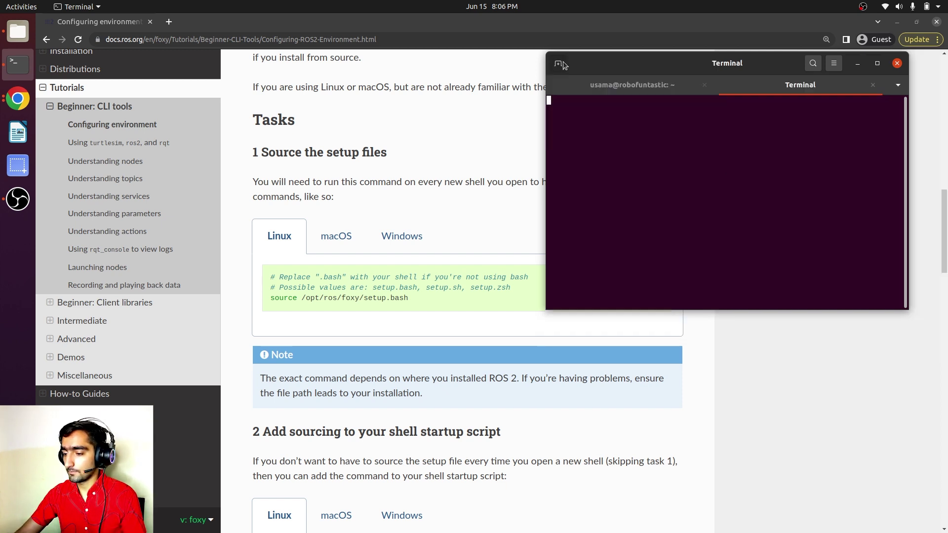
pyautogui.write('ro')
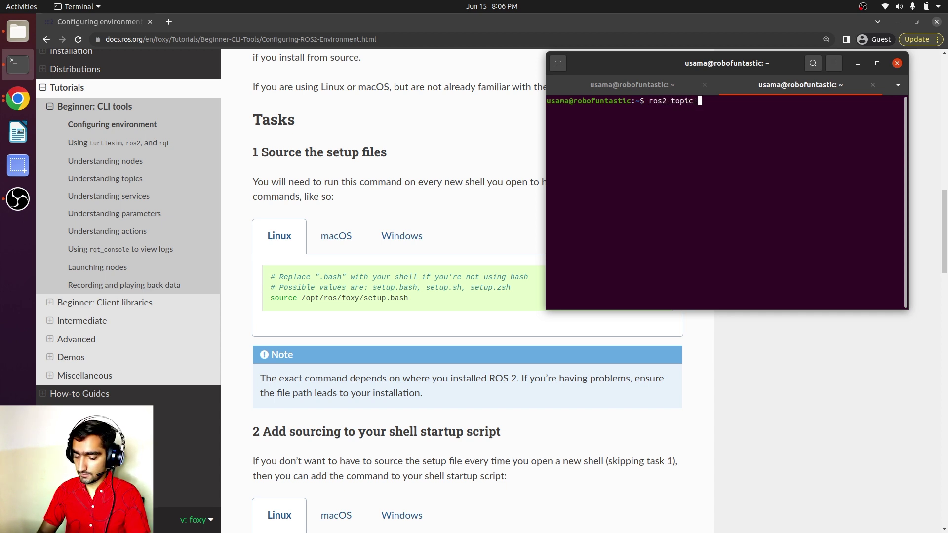
pyautogui.write('list')
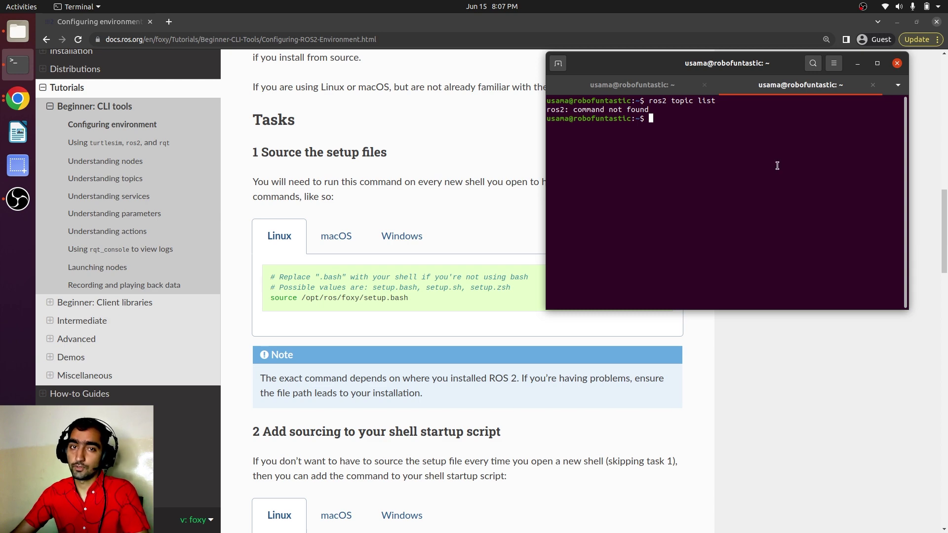
pyautogui.scroll(-5, 455, 314)
pyautogui.write('e')
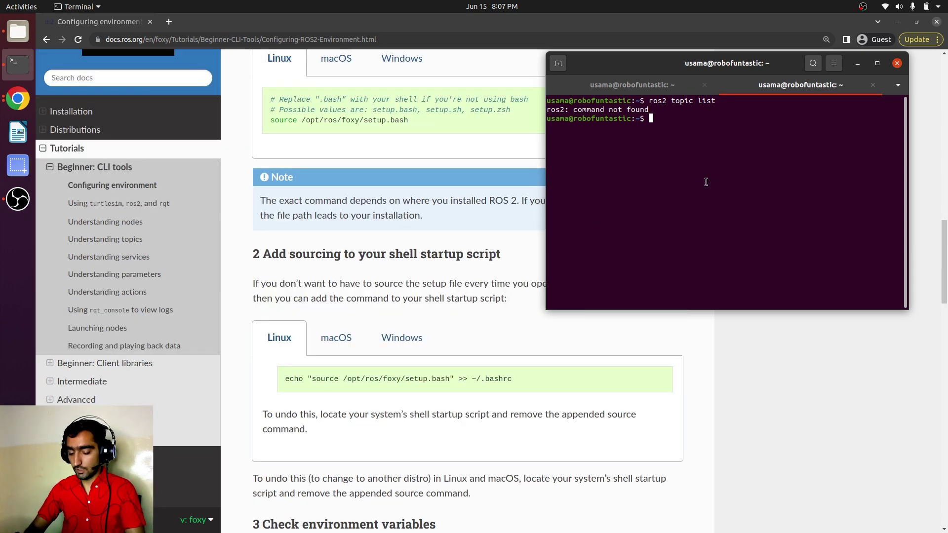
pyautogui.write('cho "')
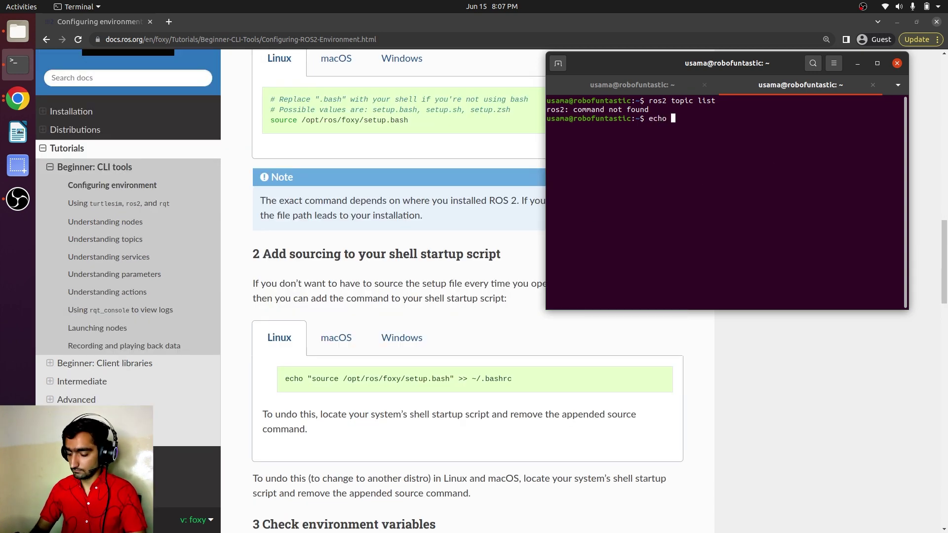
pyautogui.write('source /op')
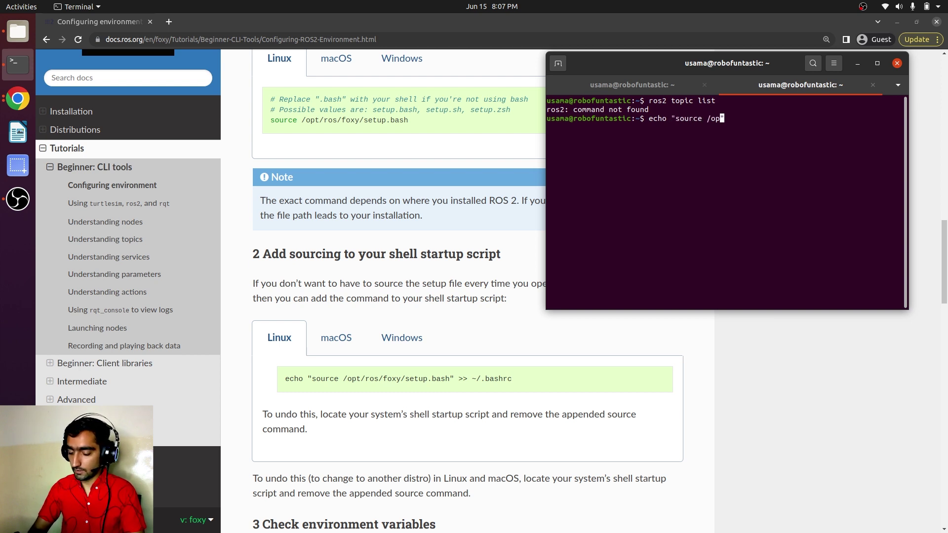
pyautogui.write('t')
pyautogui.write('/r')
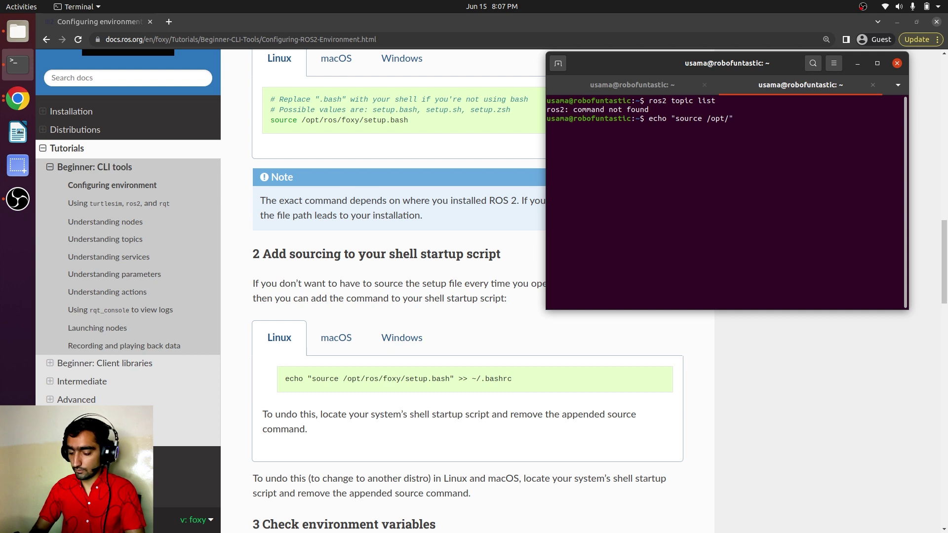
pyautogui.write('os/fo')
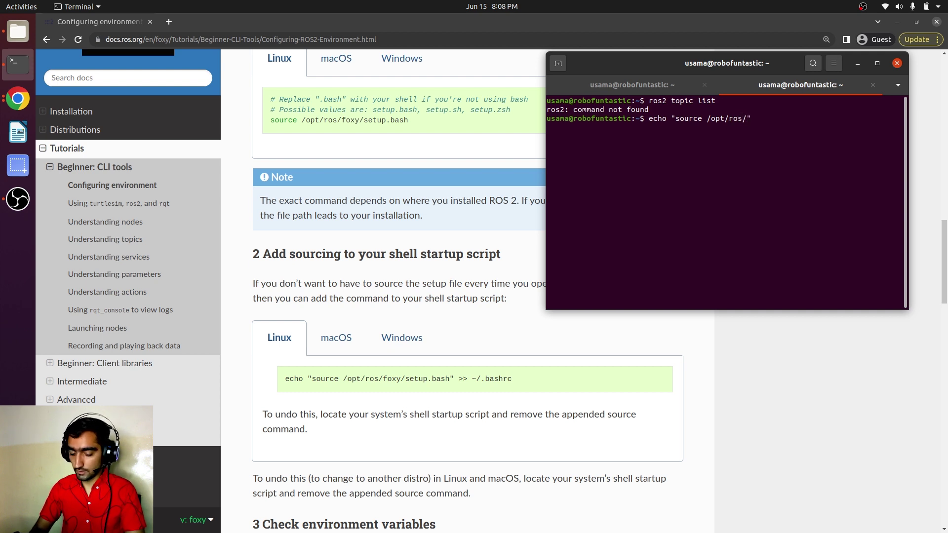
pyautogui.write('xy/setup.bas')
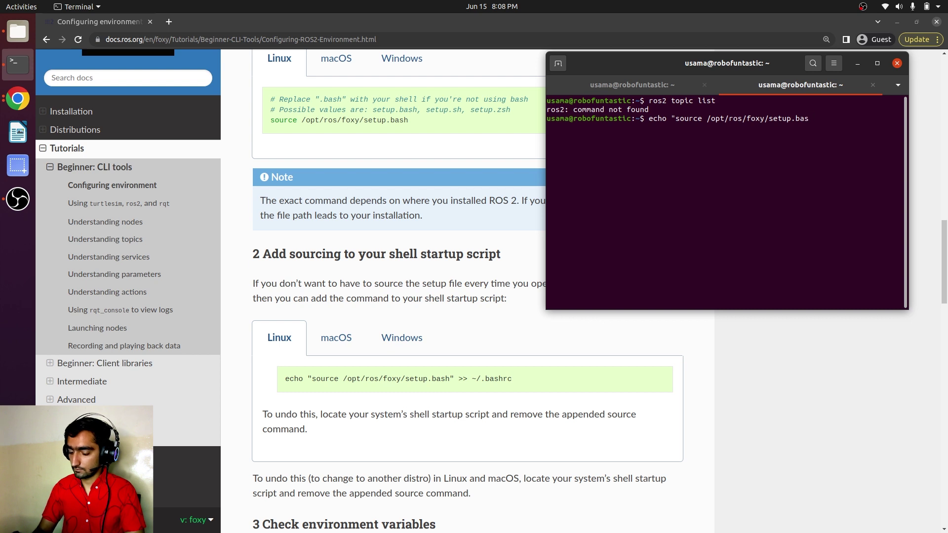
pyautogui.write('h" >> ~/')
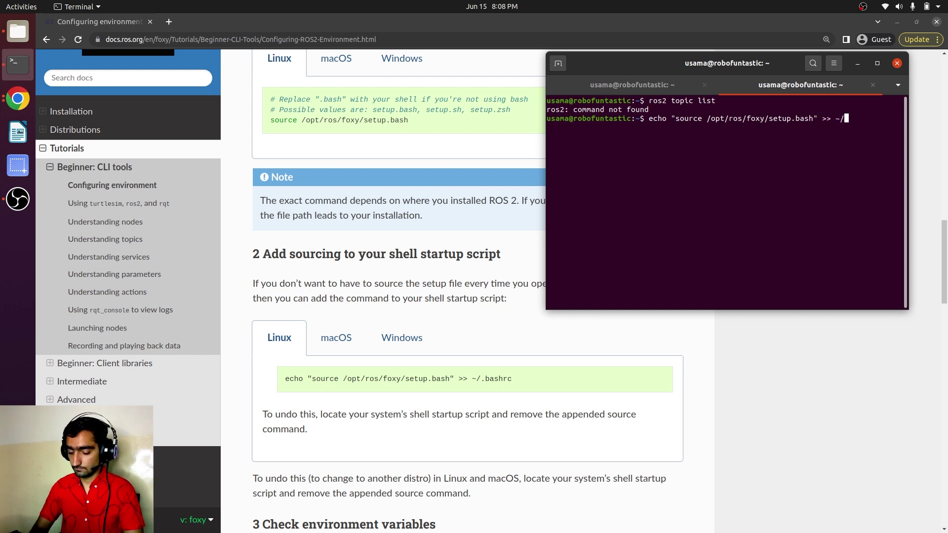
pyautogui.write('.bashrc')
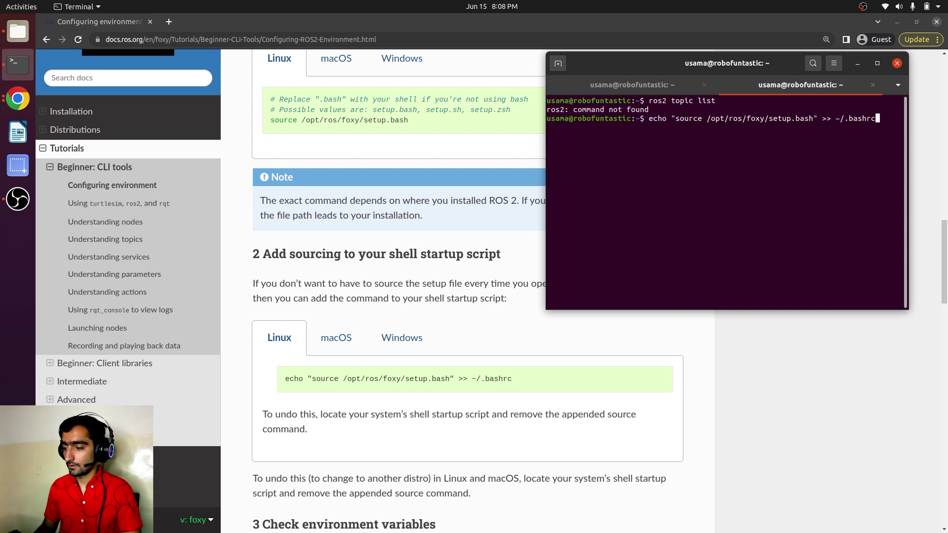
# Run echo "source /opt/ros/foxy/setup.bash" >> ~/.bashrc in the second tab
pyautogui.press('Return')
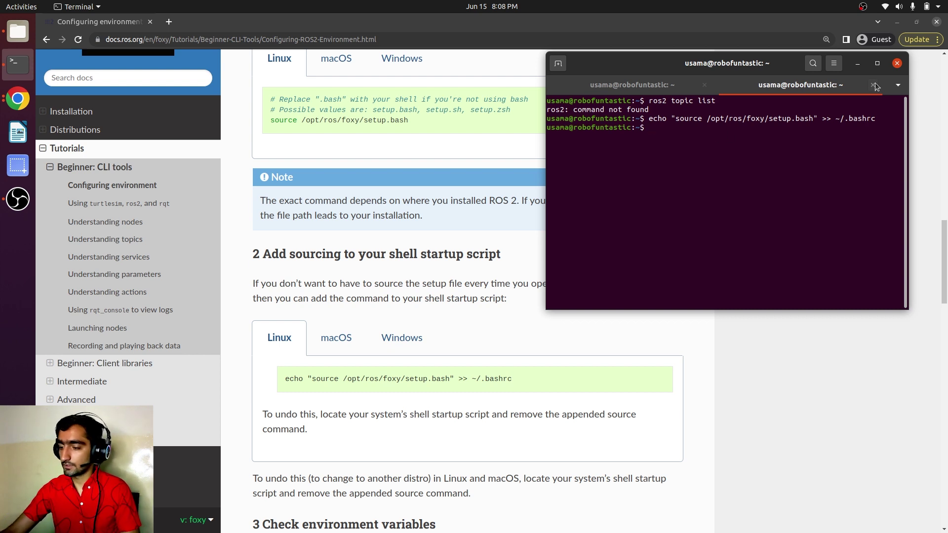
# Replace the old tab with a new one and run ros2 topic list, listing /parameter_events and /rosout
pyautogui.click(874, 84)
pyautogui.hotkey('ctrl', 'shift', 't')
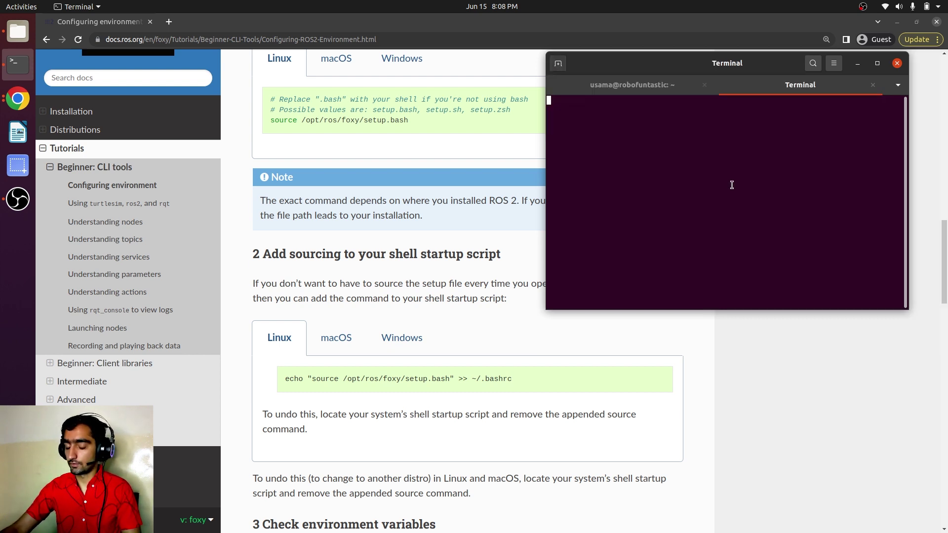
pyautogui.write('ros2 topic')
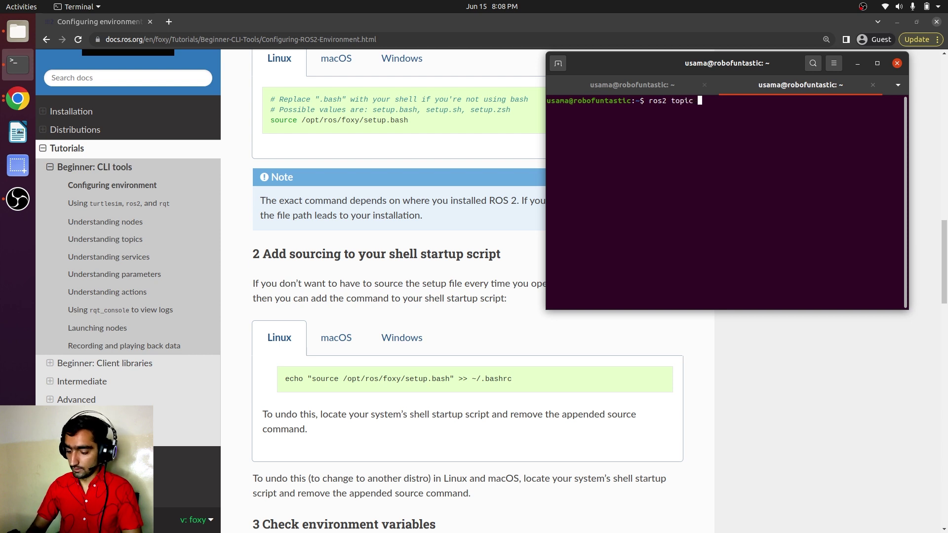
pyautogui.write(' list')
pyautogui.press('Return')
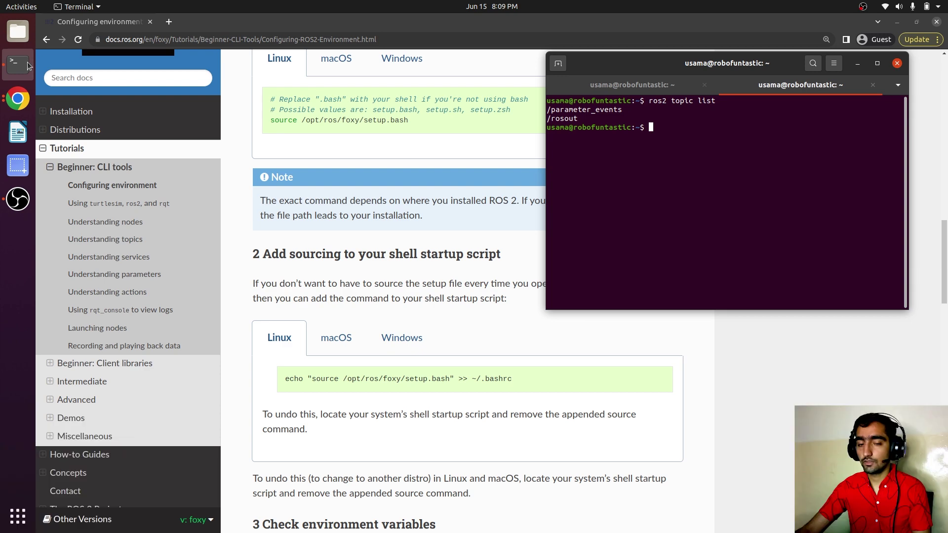
# Open the home folder in Files, show hidden files, and open .bashrc in Visual Studio Code
pyautogui.click(17, 31)
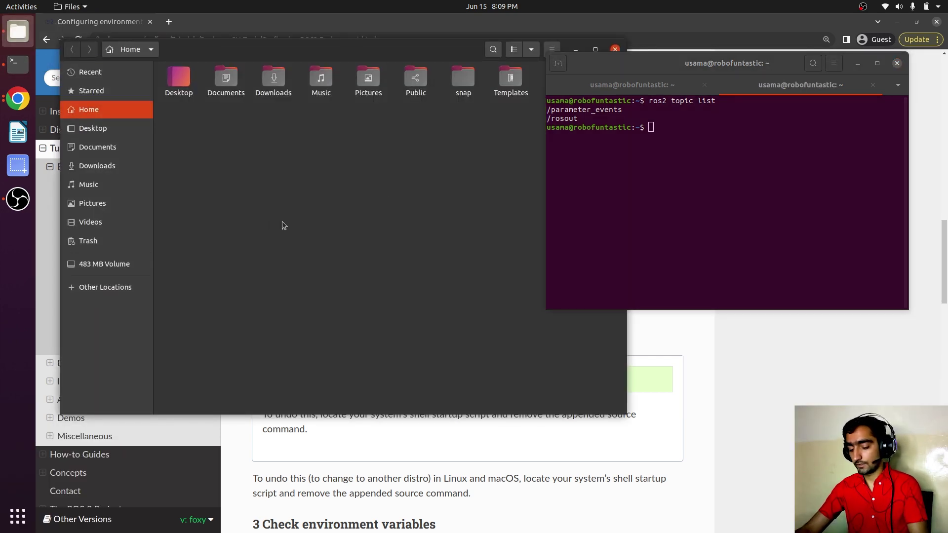
pyautogui.hotkey('ctrl', 'h')
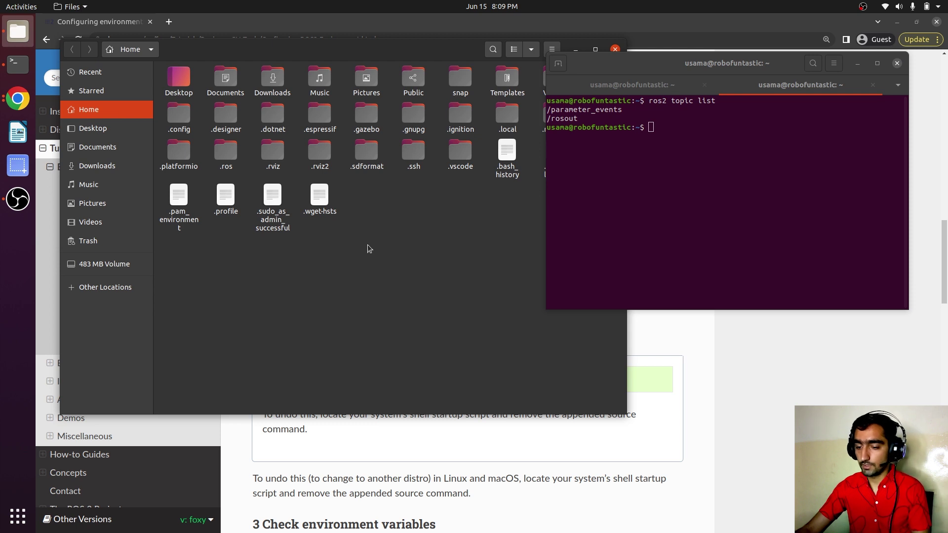
pyautogui.moveTo(421, 53); pyautogui.dragTo(337, 117)
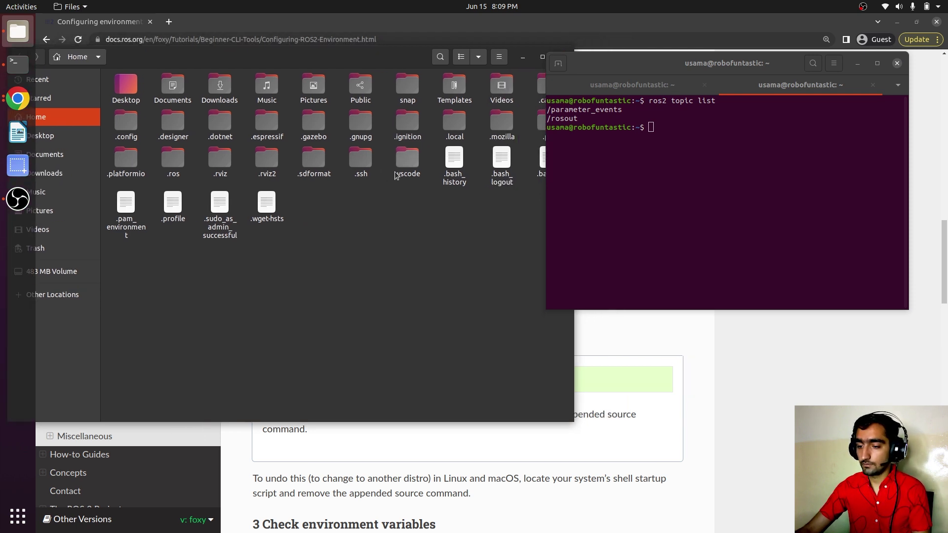
pyautogui.doubleClick(518, 216)
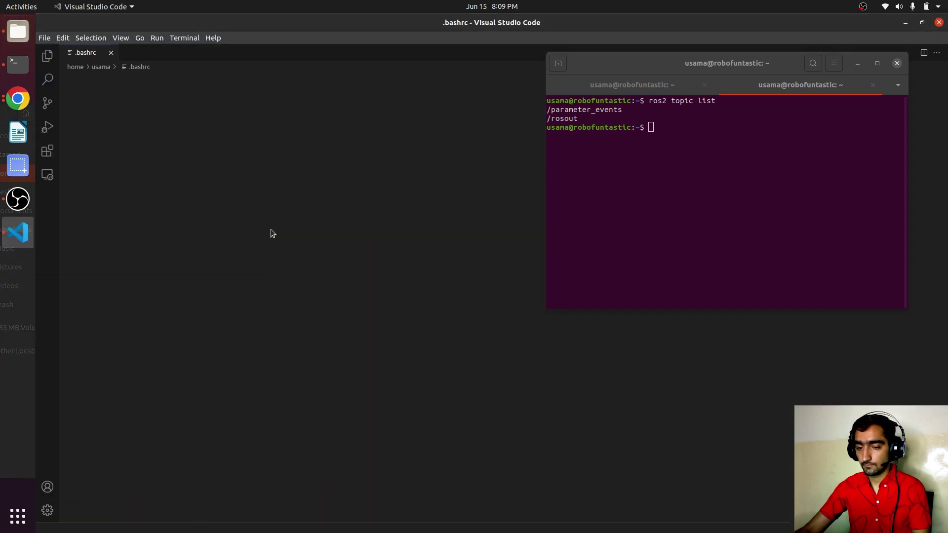
pyautogui.scroll(-6, 274, 297)
pyautogui.scroll(-7, 283, 363)
pyautogui.scroll(-6, 283, 363)
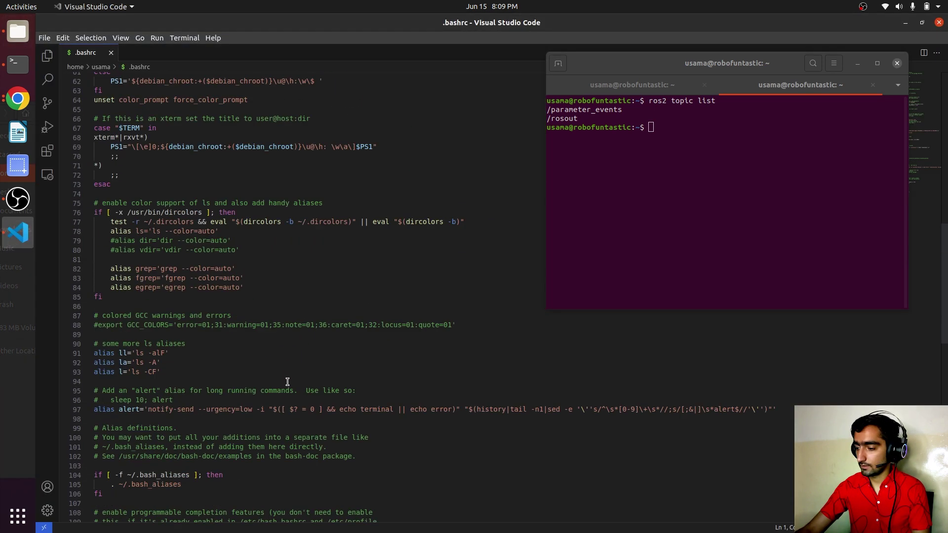
pyautogui.scroll(-2, 284, 376)
pyautogui.scroll(-9, 284, 378)
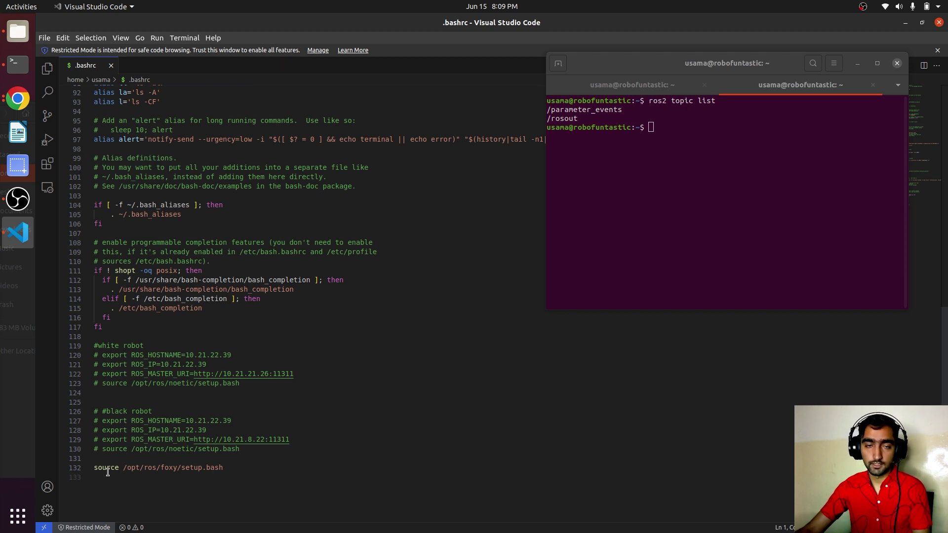
# Highlight the final 'source /opt/ros/foxy/setup.bash' line in .bashrc, then close the file
pyautogui.tripleClick(227, 471)
pyautogui.click(111, 66)
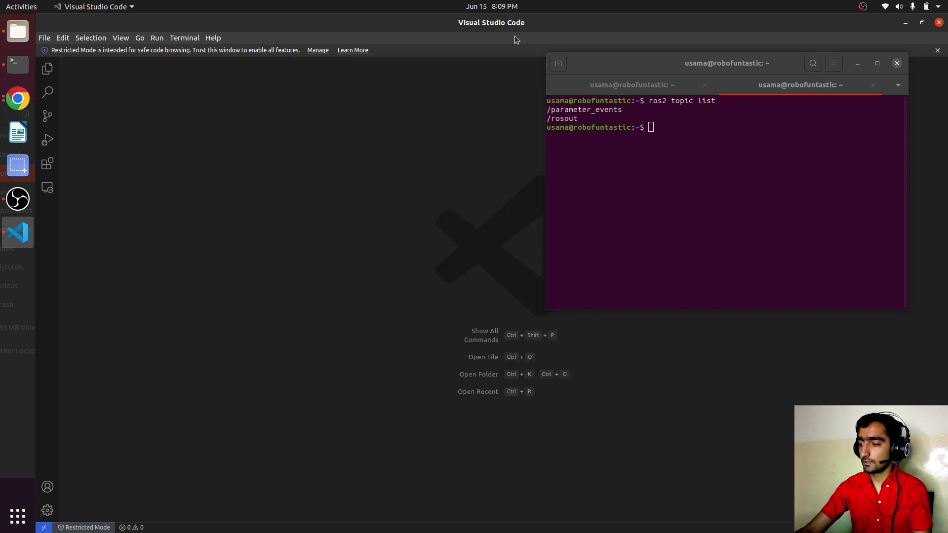
# Quit Visual Studio Code, toggle hidden files off in Files, and close Files
pyautogui.click(939, 24)
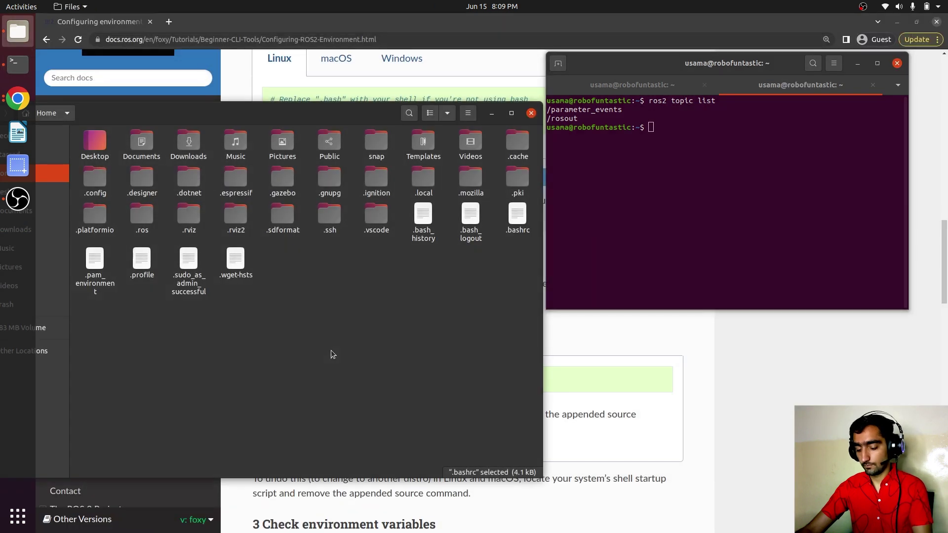
pyautogui.hotkey('ctrl', 'h')
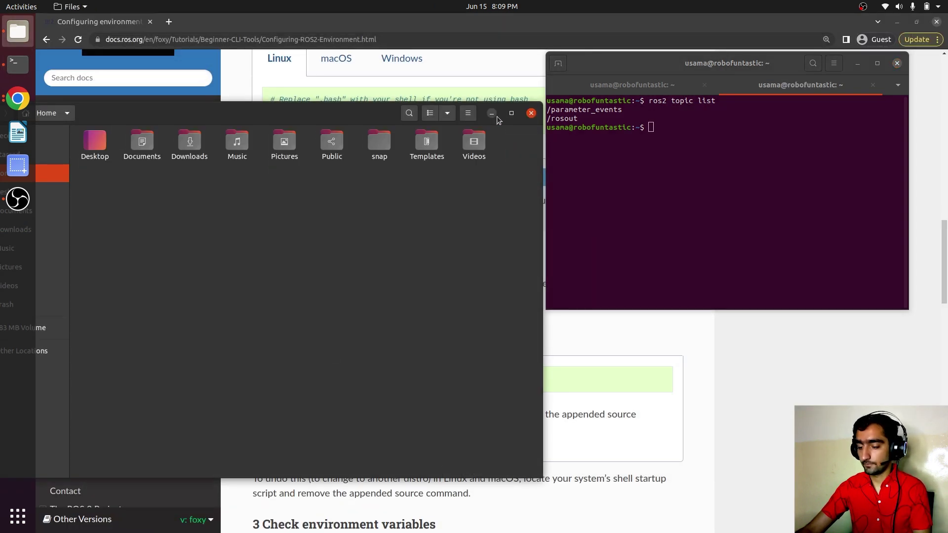
pyautogui.click(531, 113)
pyautogui.scroll(-5, 405, 314)
pyautogui.scroll(3, 404, 315)
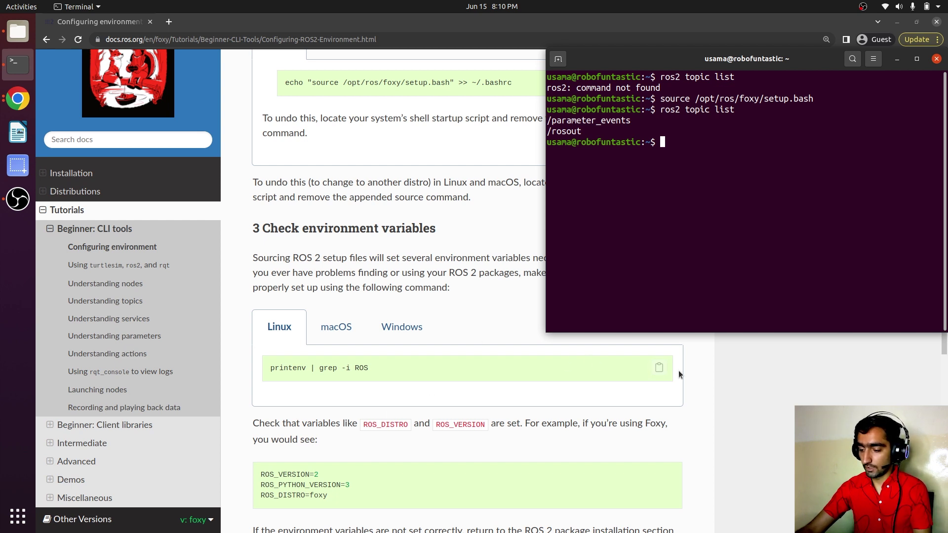
# Copy printenv | grep -i ROS from the docs, paste it into the terminal, and run it
pyautogui.click(659, 367)
pyautogui.click(692, 172)
pyautogui.rightClick(692, 172)
pyautogui.click(714, 203)
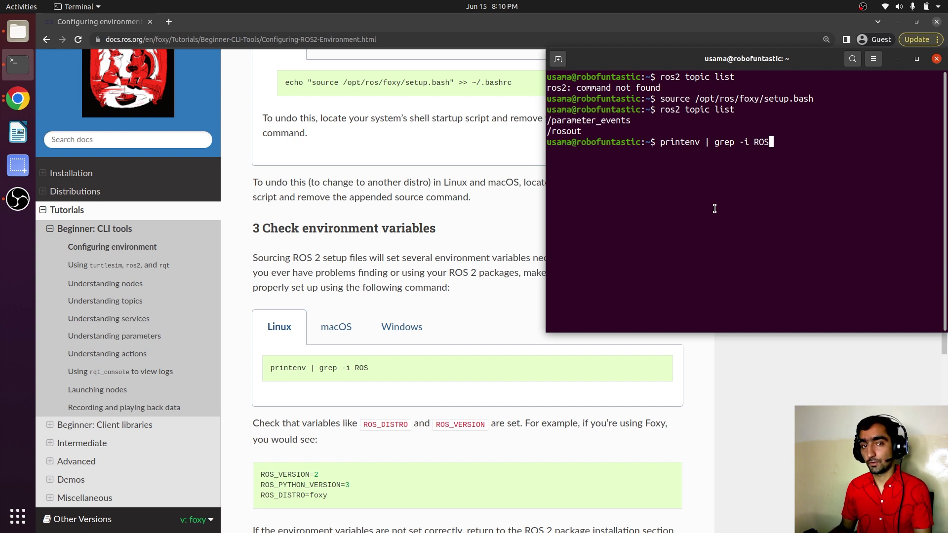
pyautogui.press('Return')
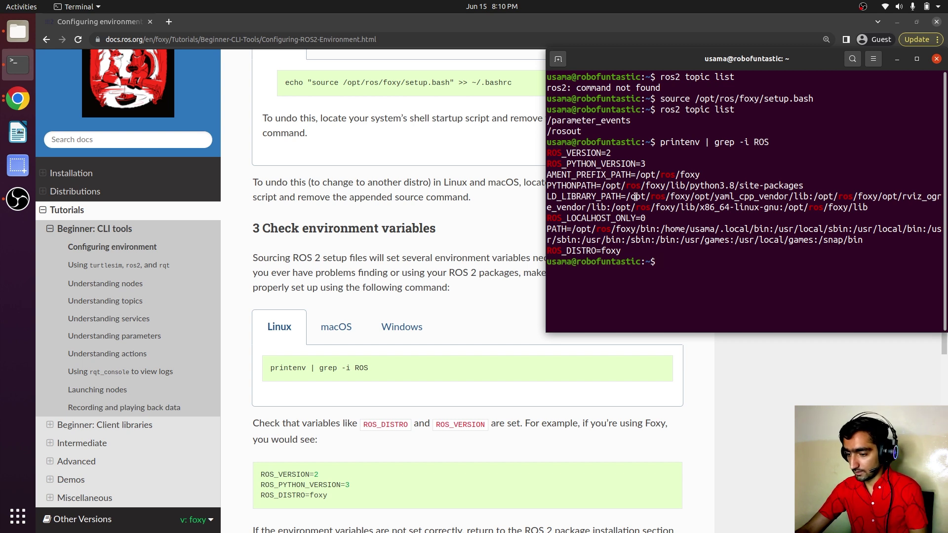
# Highlight the ROS_VERSION=2, ROS_PYTHON_VERSION=3 and ROS_DISTRO=foxy output lines
pyautogui.doubleClick(606, 156)
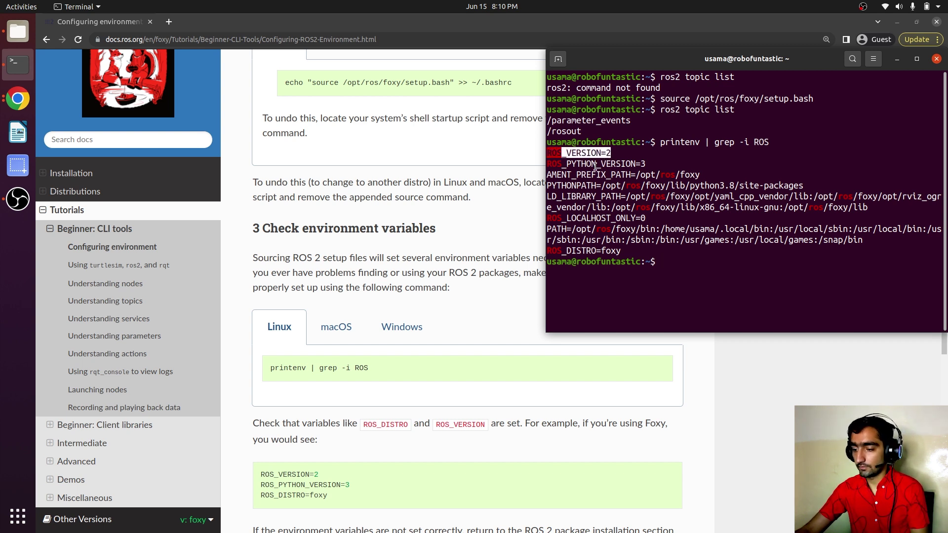
pyautogui.doubleClick(595, 164)
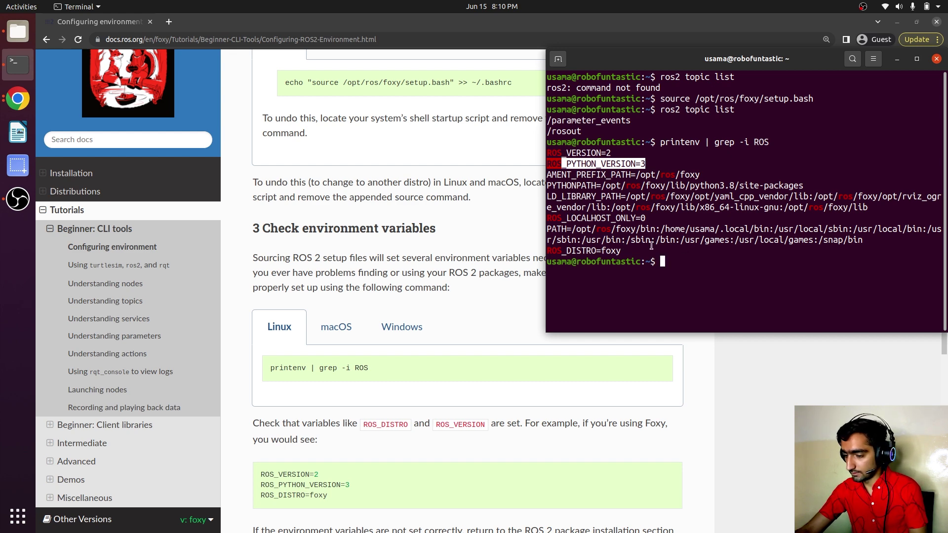
pyautogui.moveTo(635, 253); pyautogui.dragTo(561, 164)
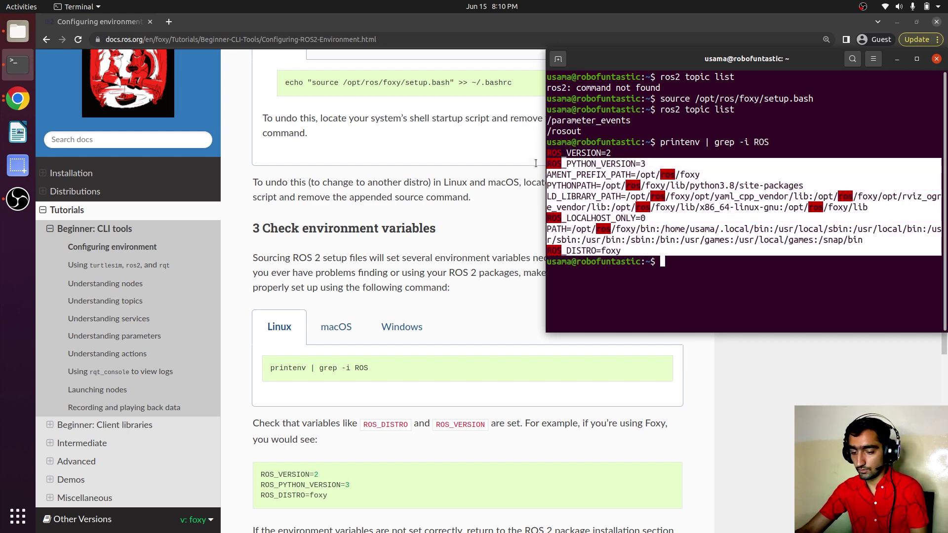
pyautogui.click(369, 379)
pyautogui.scroll(-3, 389, 383)
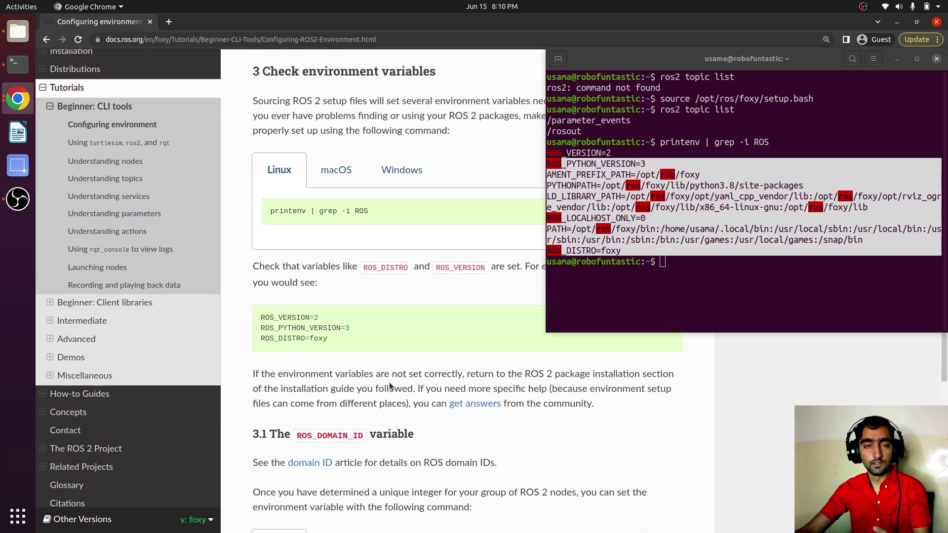
pyautogui.scroll(-2, 388, 382)
pyautogui.scroll(6, 388, 382)
pyautogui.click(734, 272)
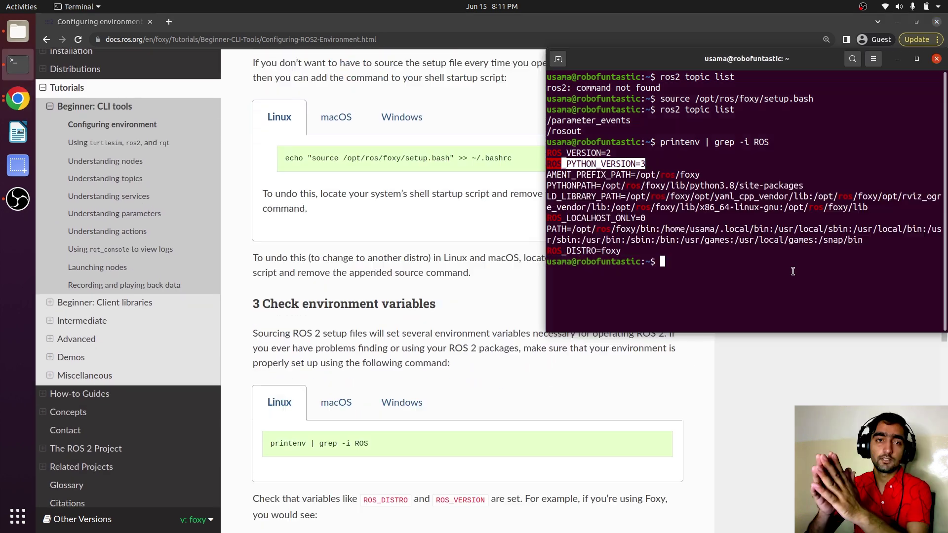